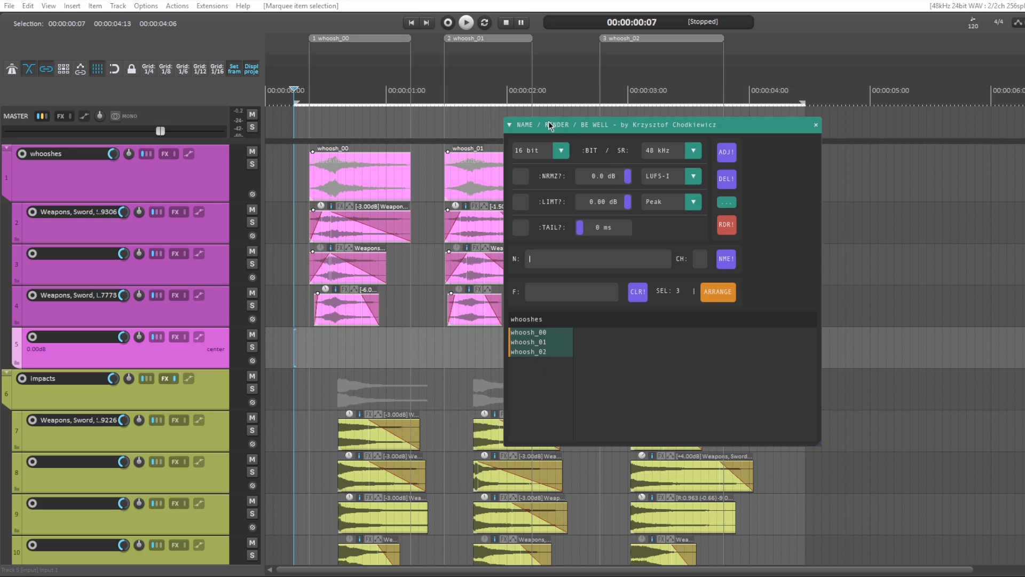
Step: Create render items named impact from the layered items under the impacts track and select all whoosh and impact entries in the render table
click(312, 371)
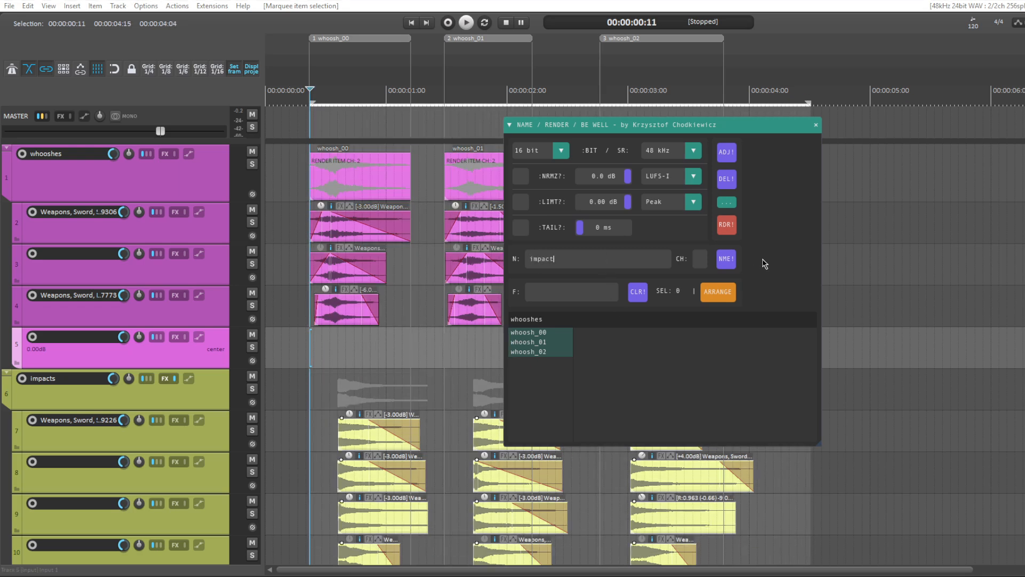
click(730, 261)
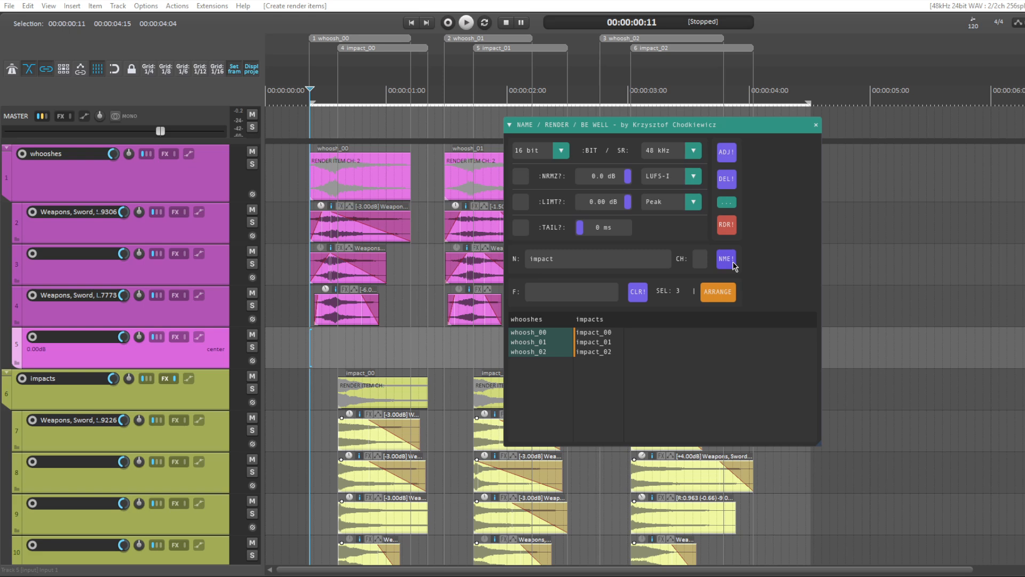
drag(543, 337, 398, 348)
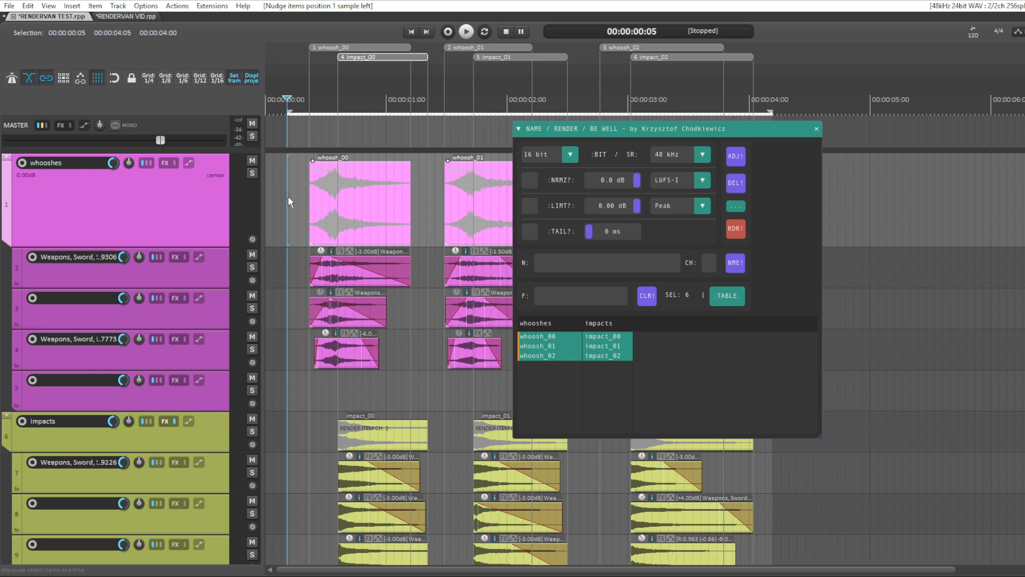
Step: Select the arranged items, the whooshes folder track and its whoosh_00 item to examine how they are marked in the render table
drag(288, 196, 944, 261)
click(363, 222)
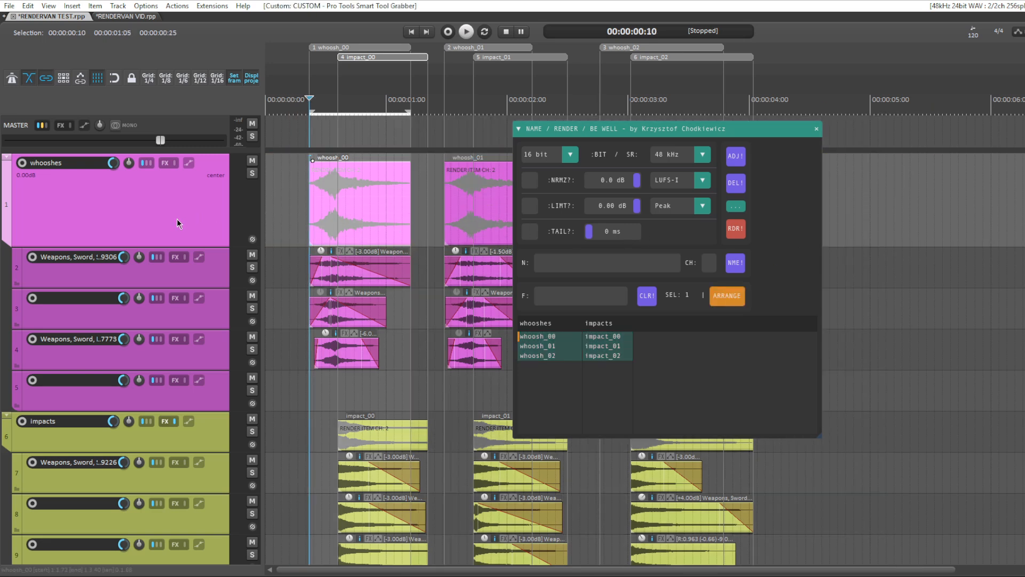
double_click(177, 219)
click(360, 230)
double_click(360, 231)
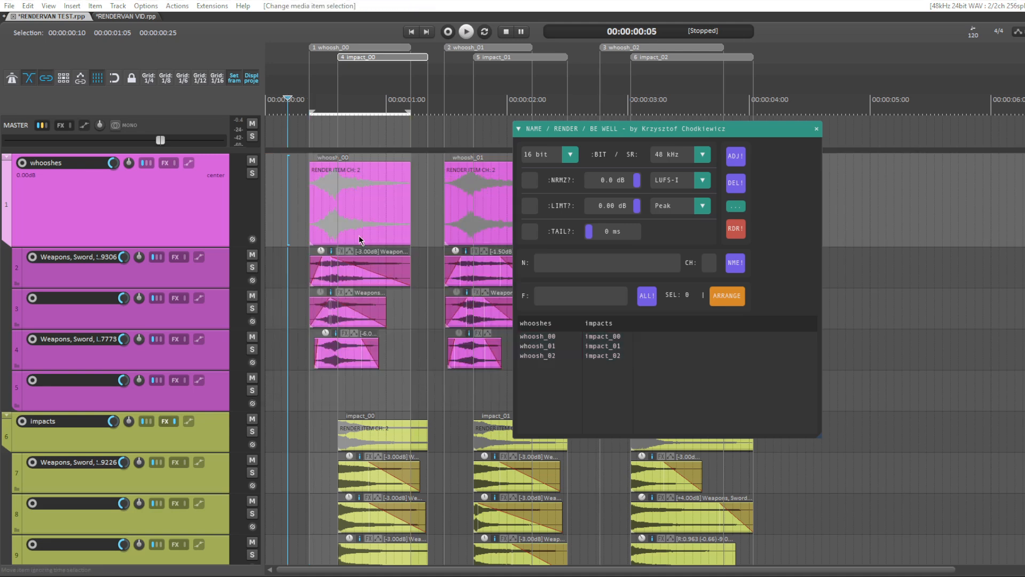
click(356, 223)
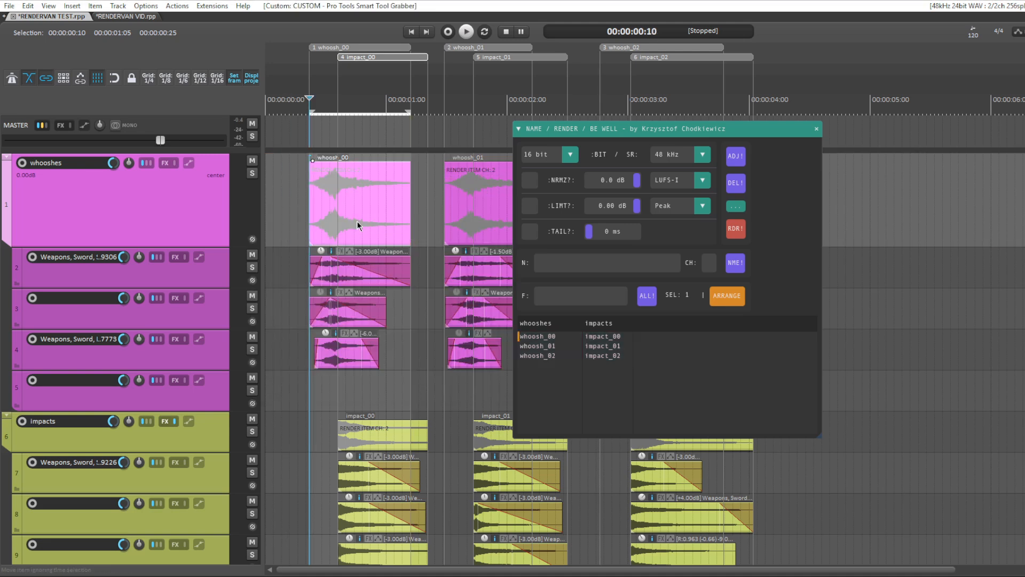
Step: Play the project from just before the whoosh_00 item and stop after the first whoosh and impact
click(290, 190)
key(space)
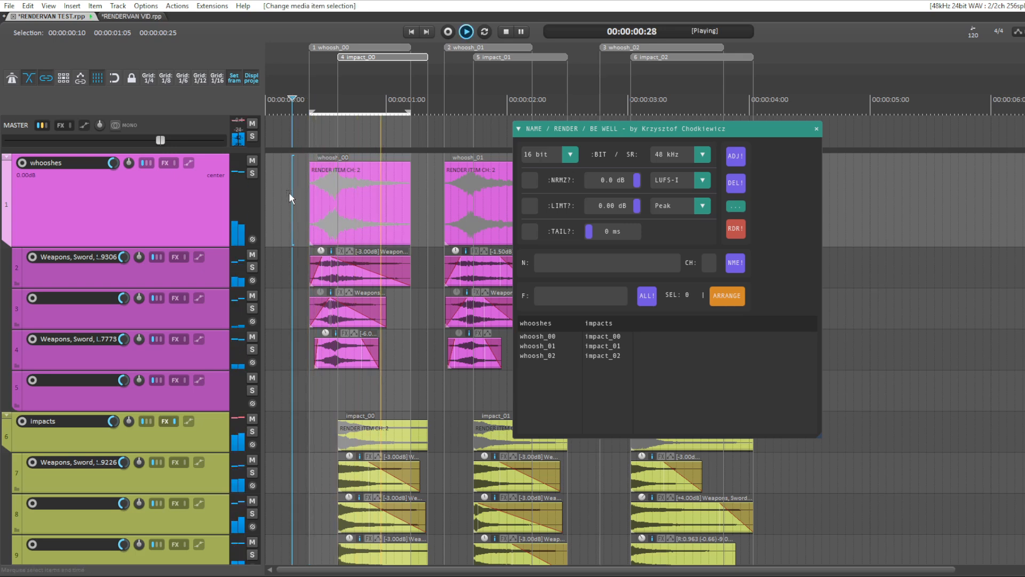
key(space)
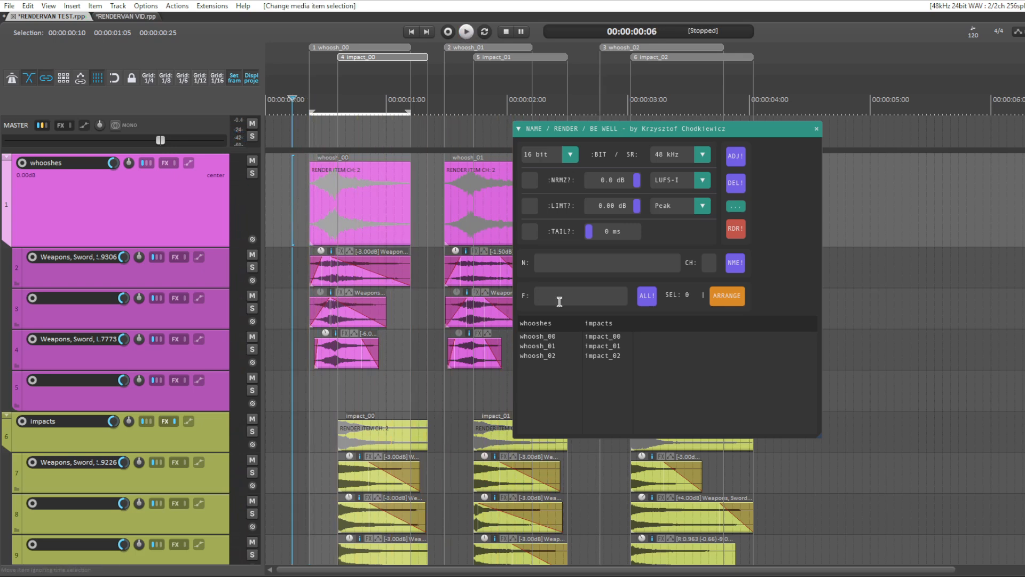
Step: Select all whoosh and impact entries in the render table and render them
drag(540, 336, 645, 396)
click(735, 228)
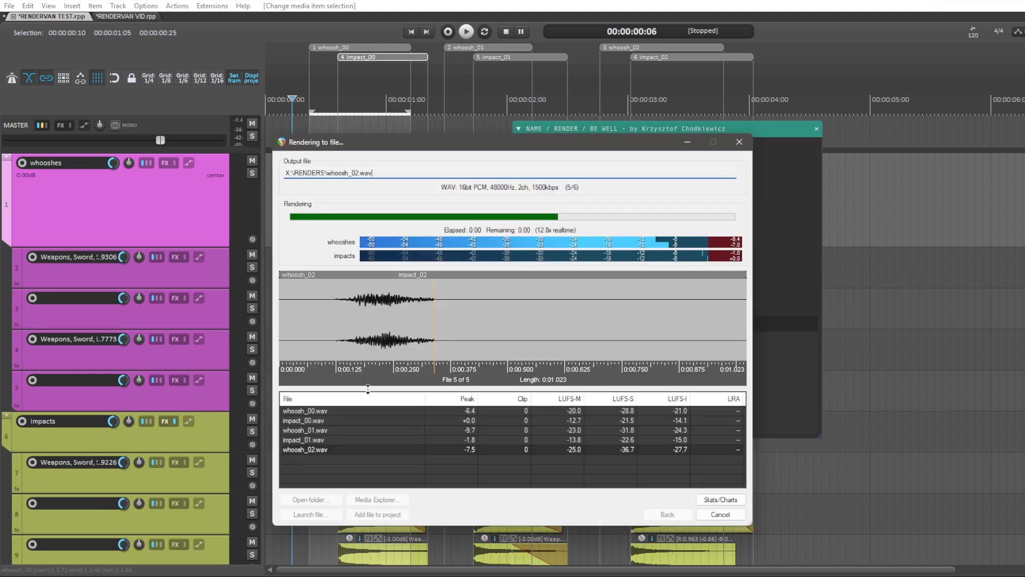
Step: Select the three impact entries in the render table, switch the selection to the whoosh entries, and reposition the render tool window
drag(612, 367, 608, 338)
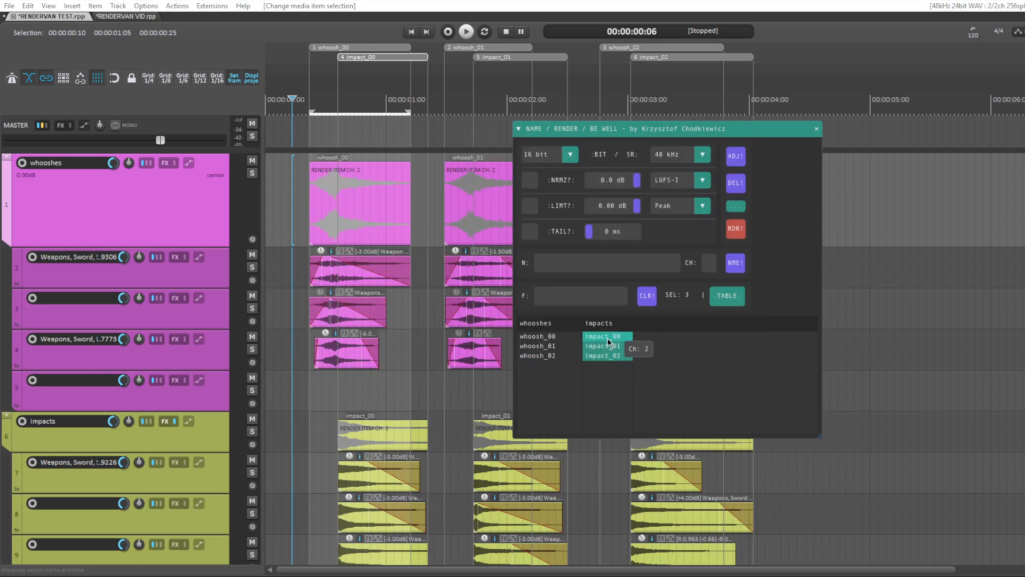
drag(552, 385, 551, 309)
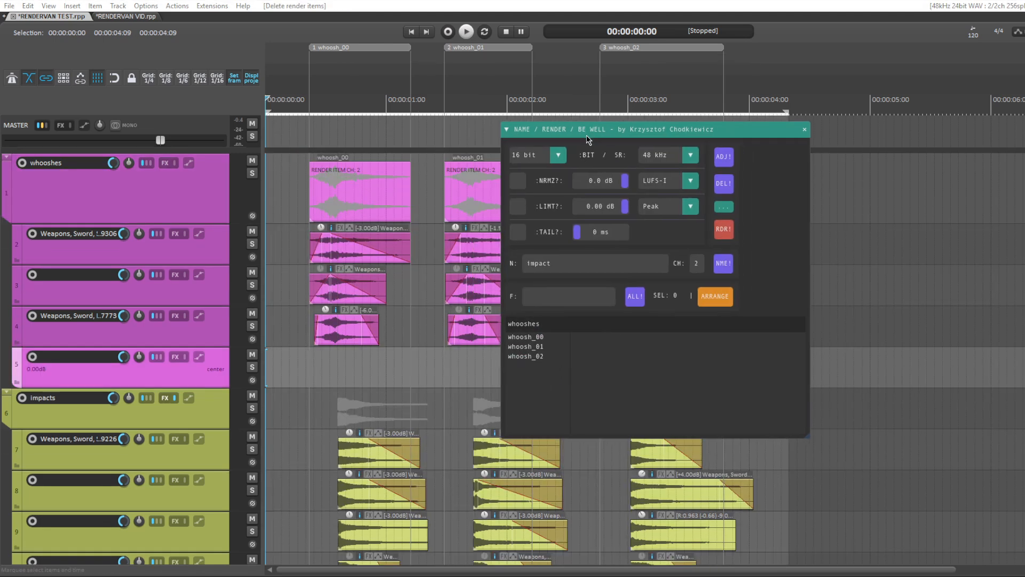
drag(586, 135, 597, 139)
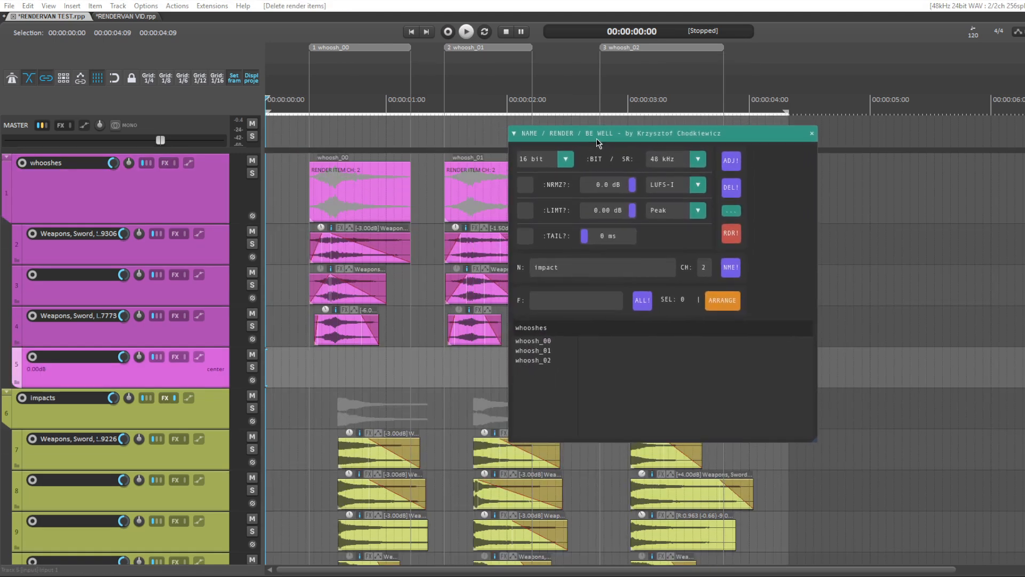
Step: Increase the height of the whooshes folder track and select the three layered items beneath whoosh_00
click(199, 211)
drag(199, 225, 197, 243)
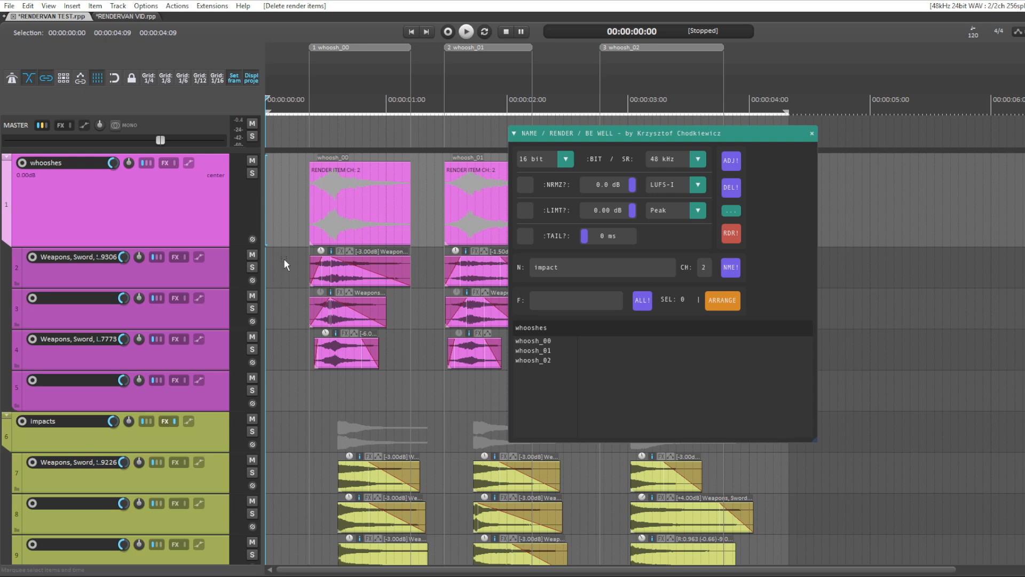
drag(284, 258, 422, 369)
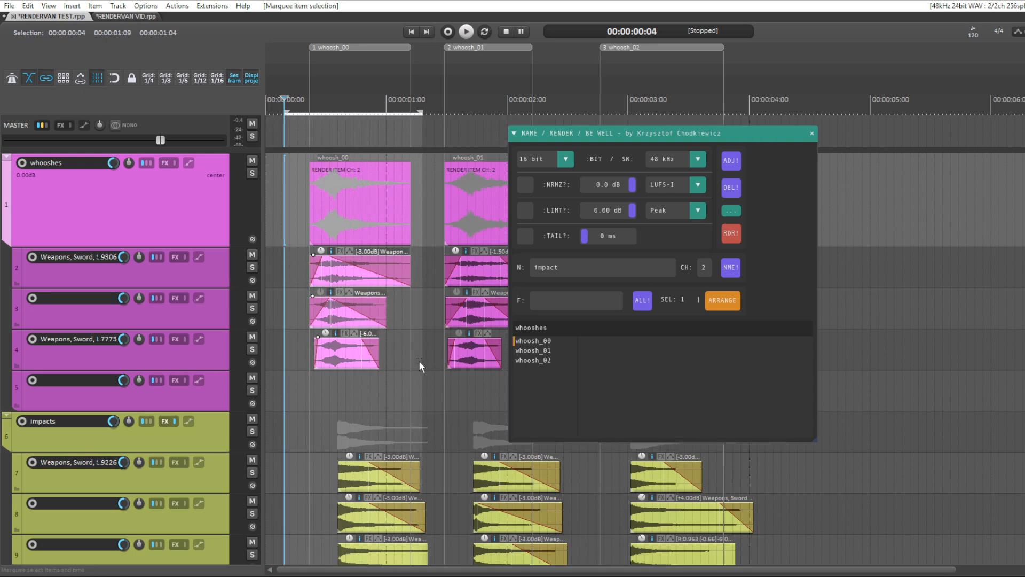
Step: Open the notes of the whoosh_00 render item, check its channel note and close them
click(381, 237)
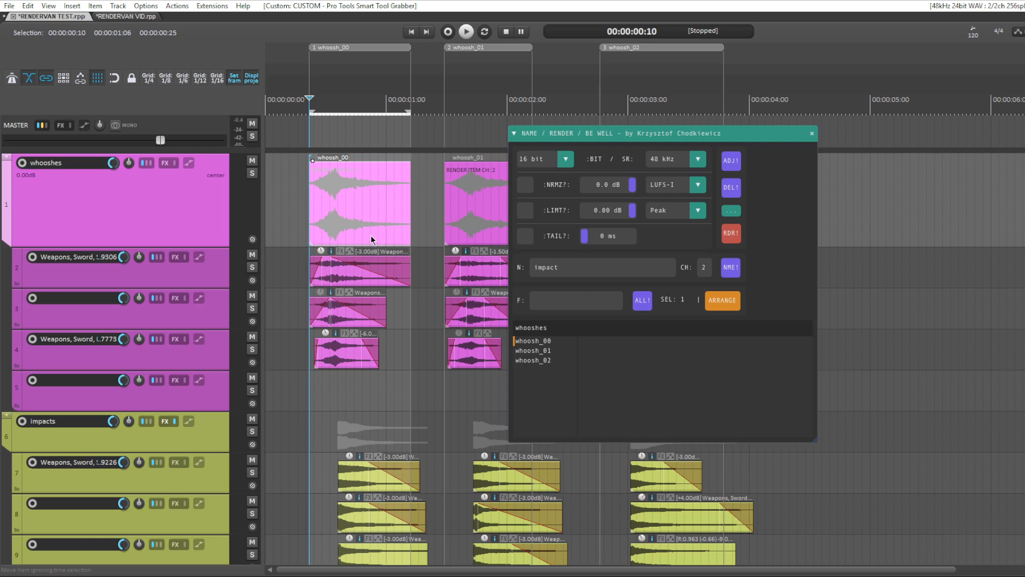
click(465, 231)
click(379, 232)
double_click(354, 227)
drag(329, 182, 165, 178)
click(296, 358)
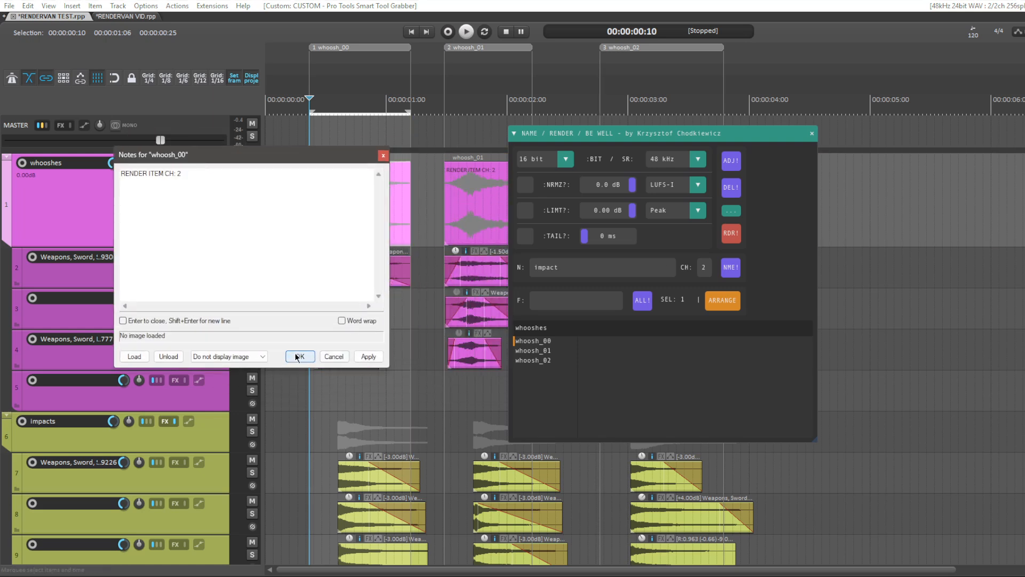
Step: Open the properties of the whoosh_00 region, examine its name, position and length, and cancel
double_click(356, 50)
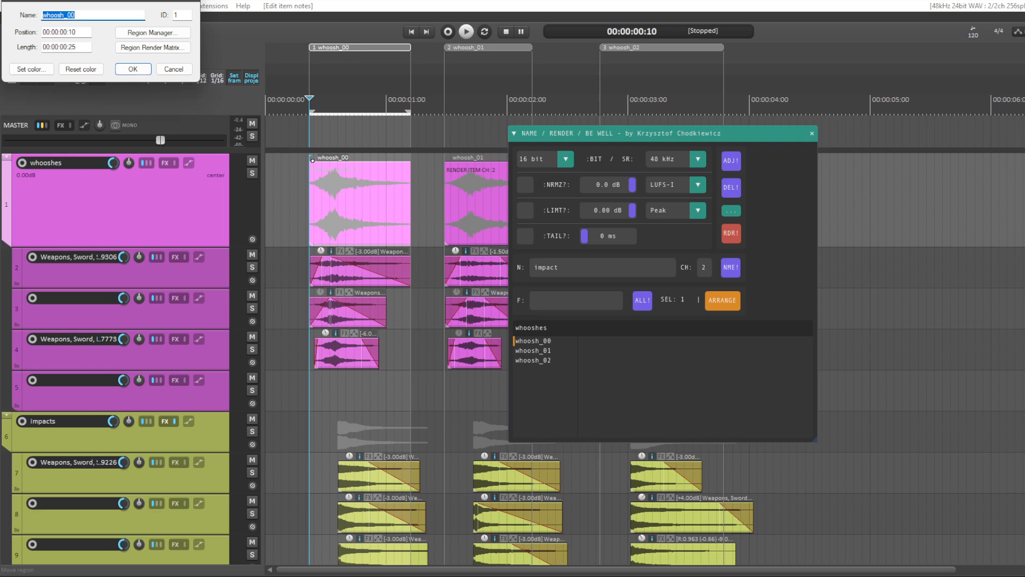
drag(128, 1, 393, 125)
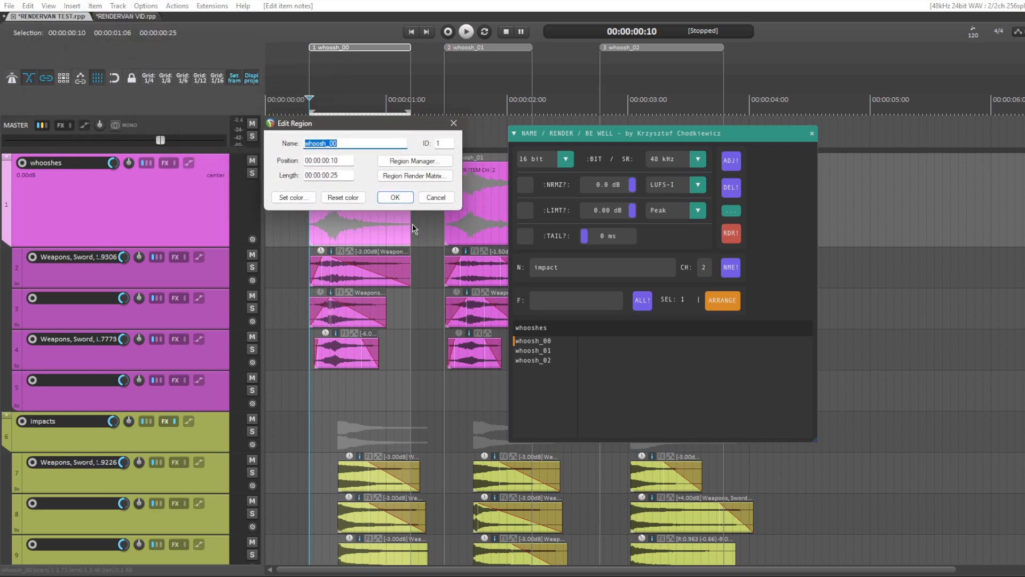
click(436, 200)
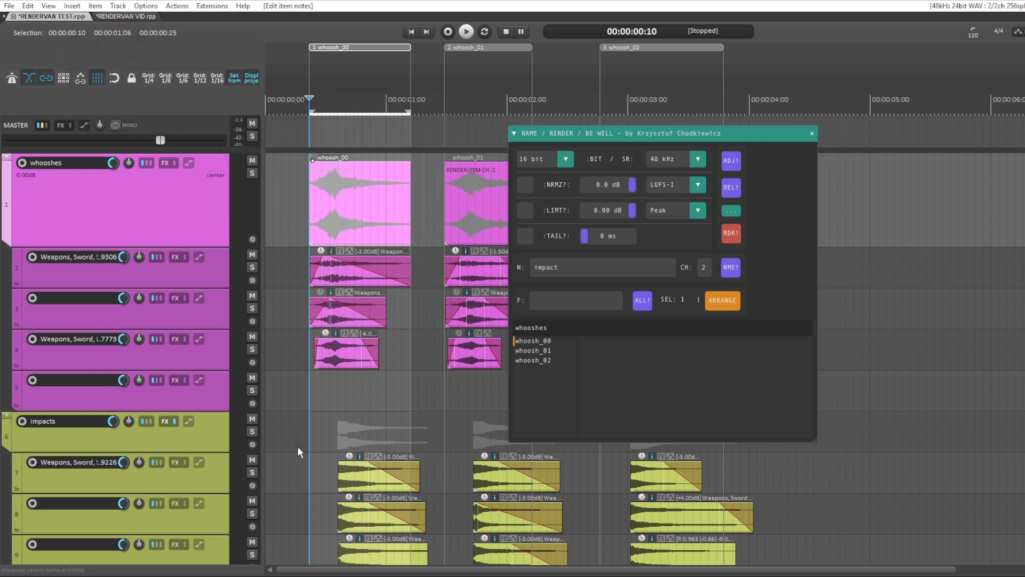
Step: Create 2-channel render items named impact from all layered items under the impacts track
drag(298, 448, 857, 570)
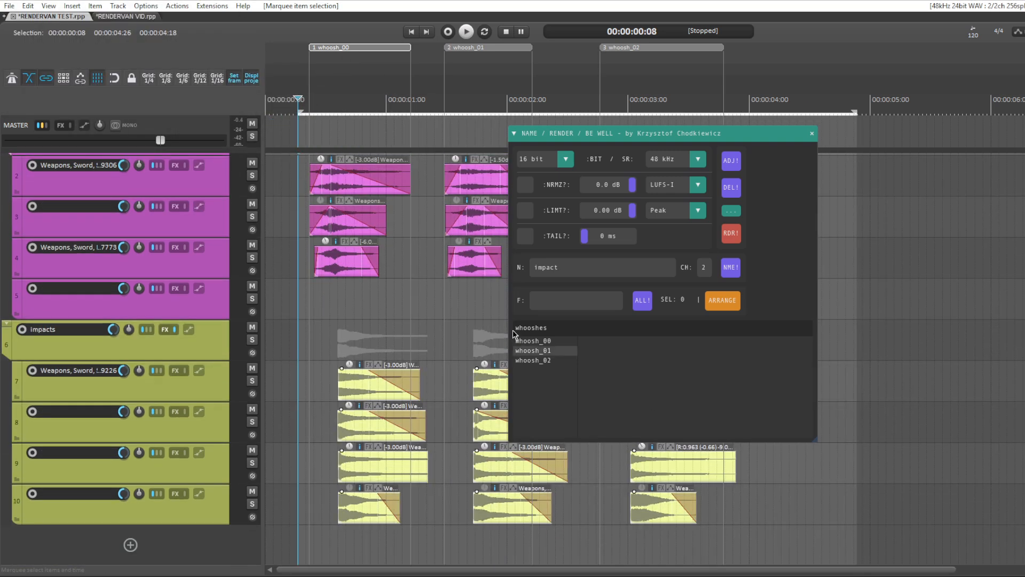
click(593, 267)
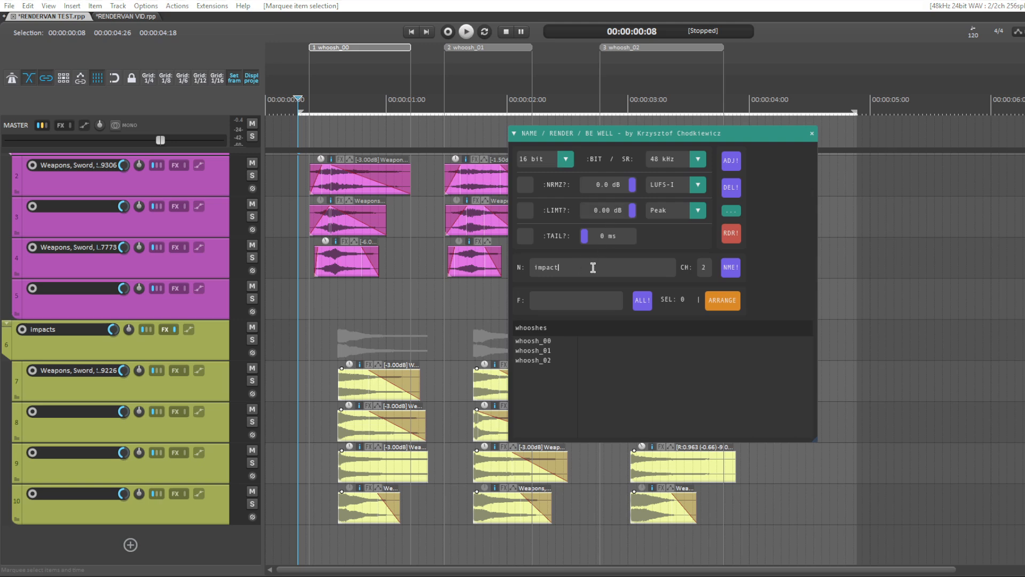
click(705, 267)
click(731, 268)
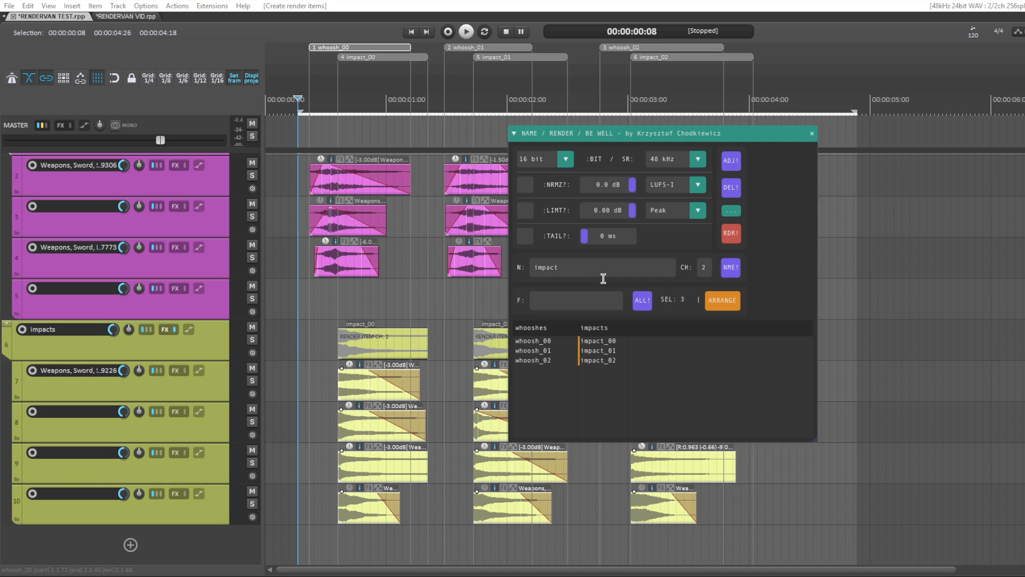
Step: Collapse the render tool window, select all impact render items with their layers, and expand the tool again
click(514, 133)
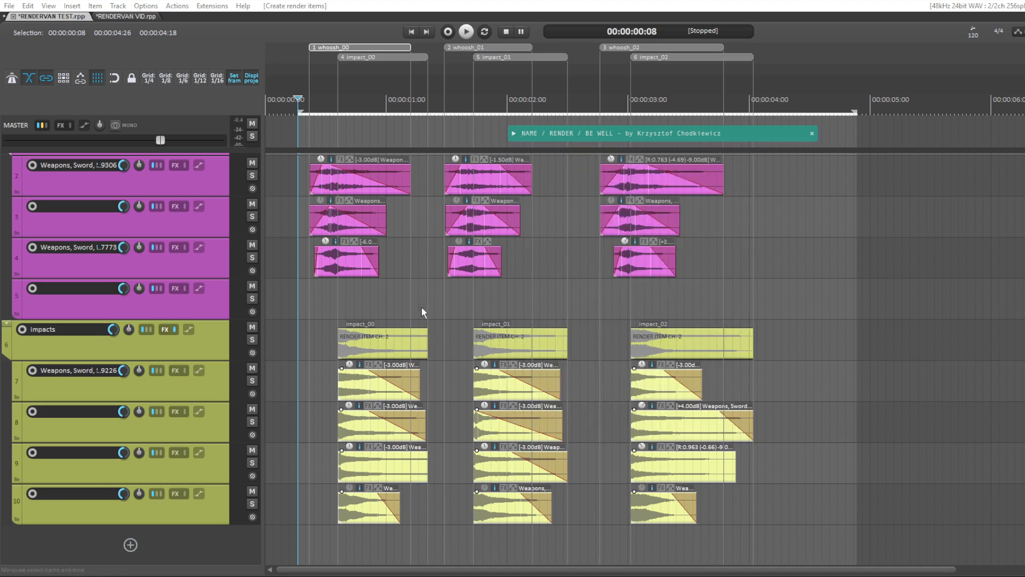
drag(333, 321, 890, 565)
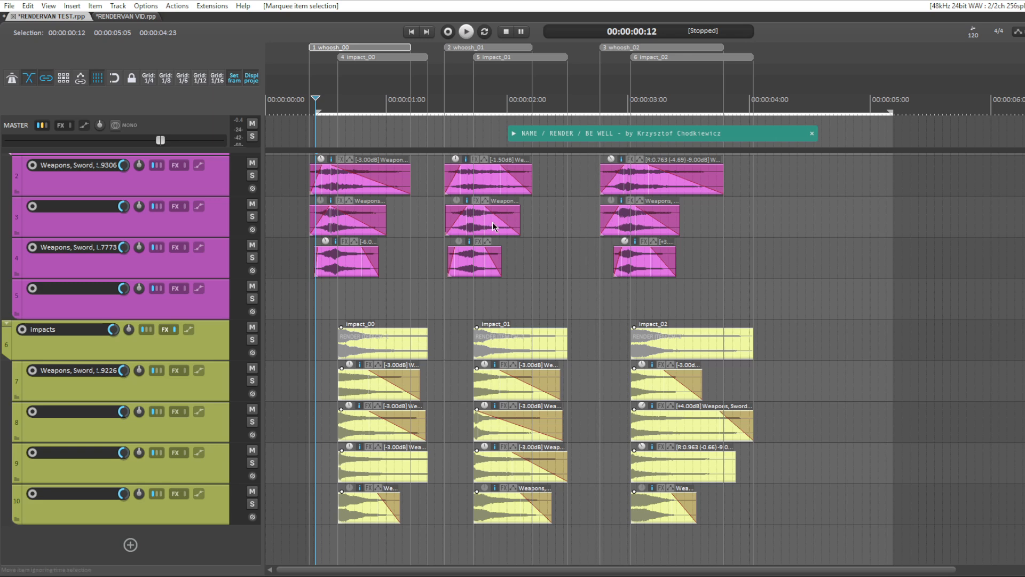
click(514, 134)
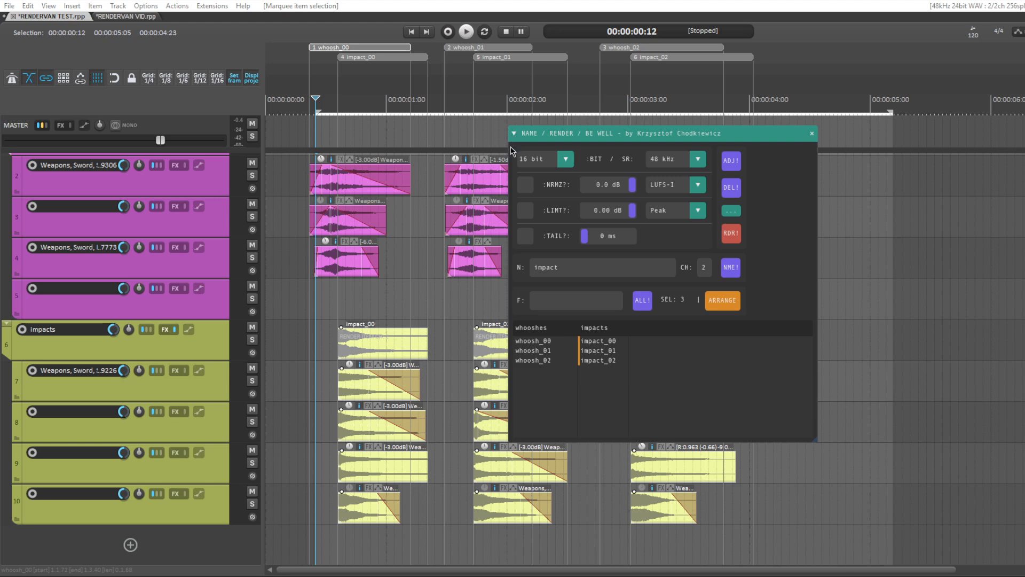
Step: Open the render tool's preferences, examine the render path, naming and Wwise settings, and close them
click(735, 212)
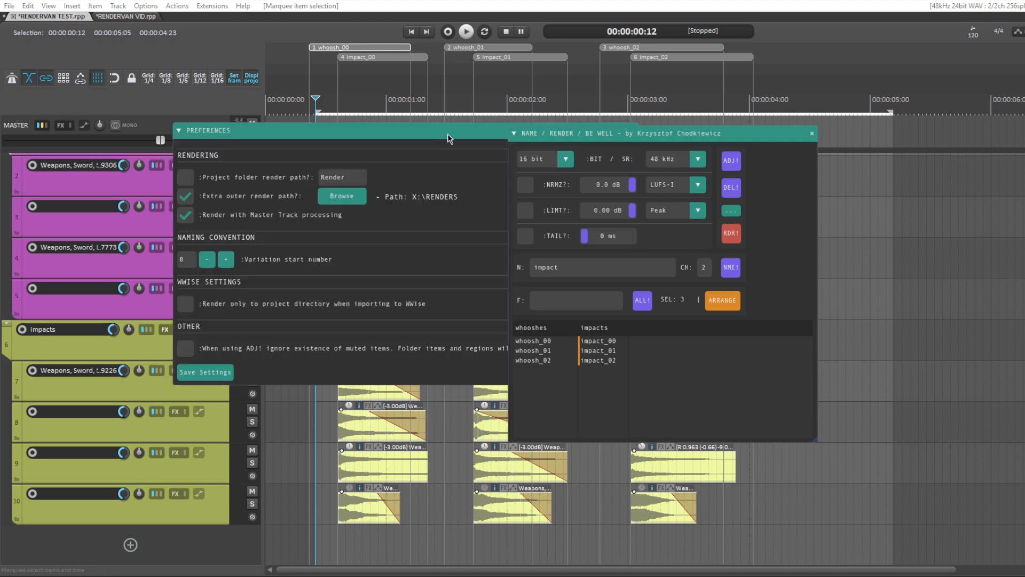
drag(449, 135, 377, 114)
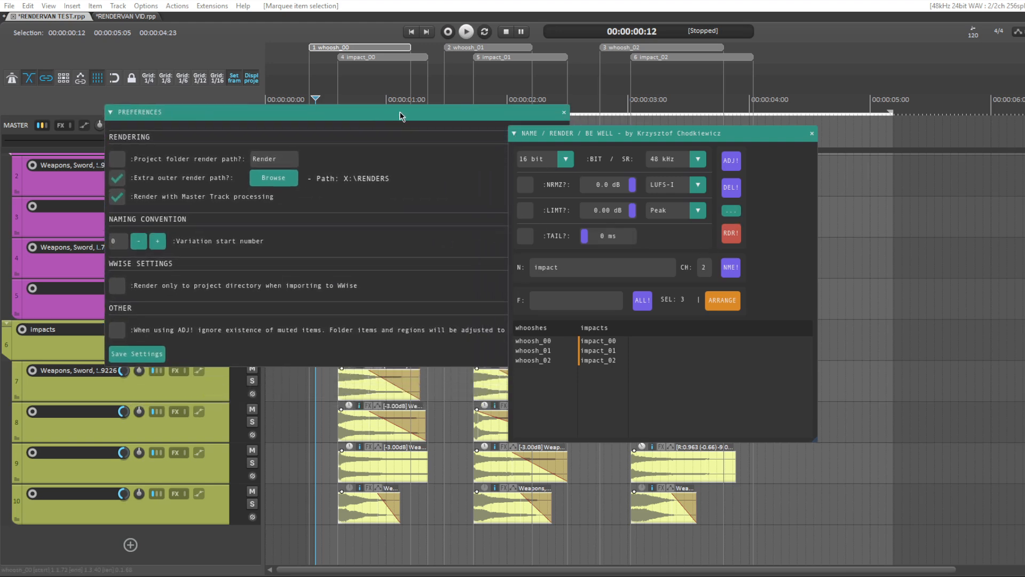
click(564, 113)
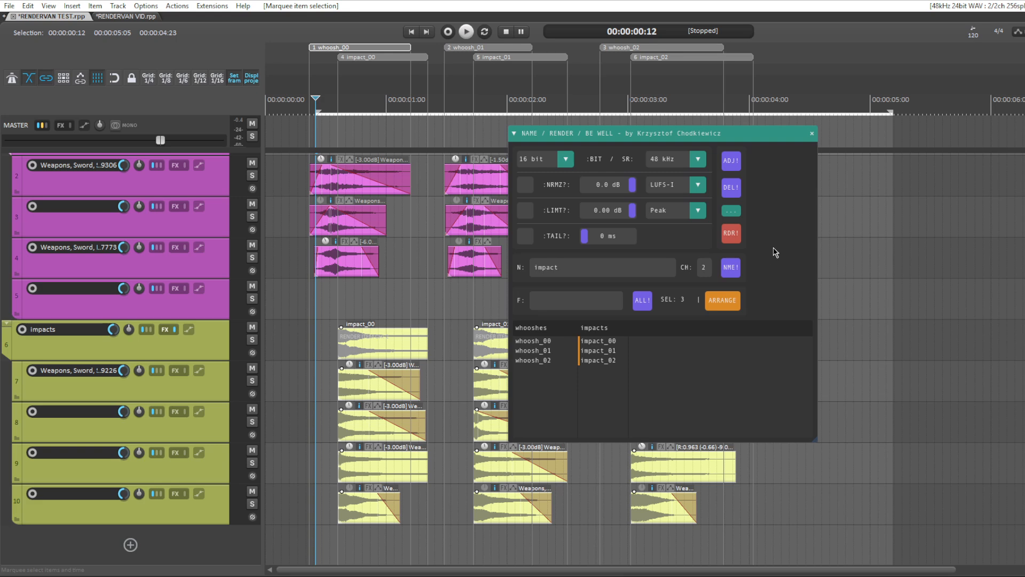
Step: Render impact_00, impact_01 and impact_02 from the render table, overwriting the existing files
drag(623, 345, 600, 367)
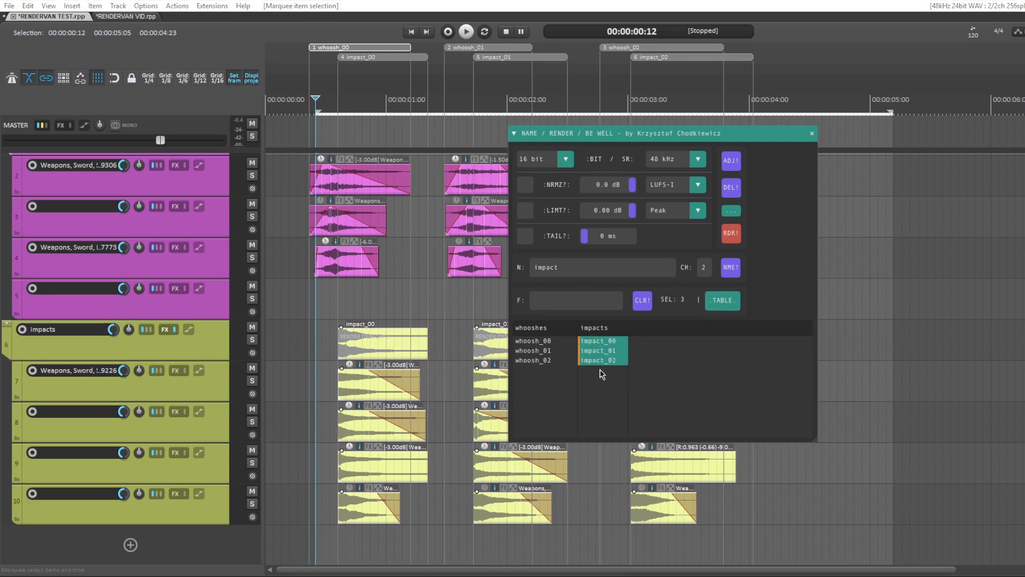
click(731, 233)
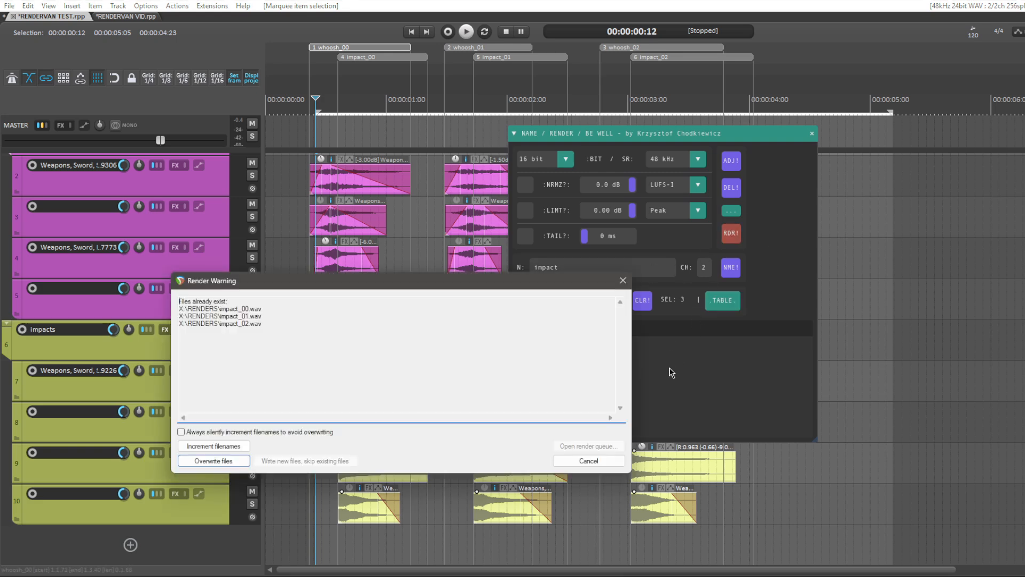
click(235, 462)
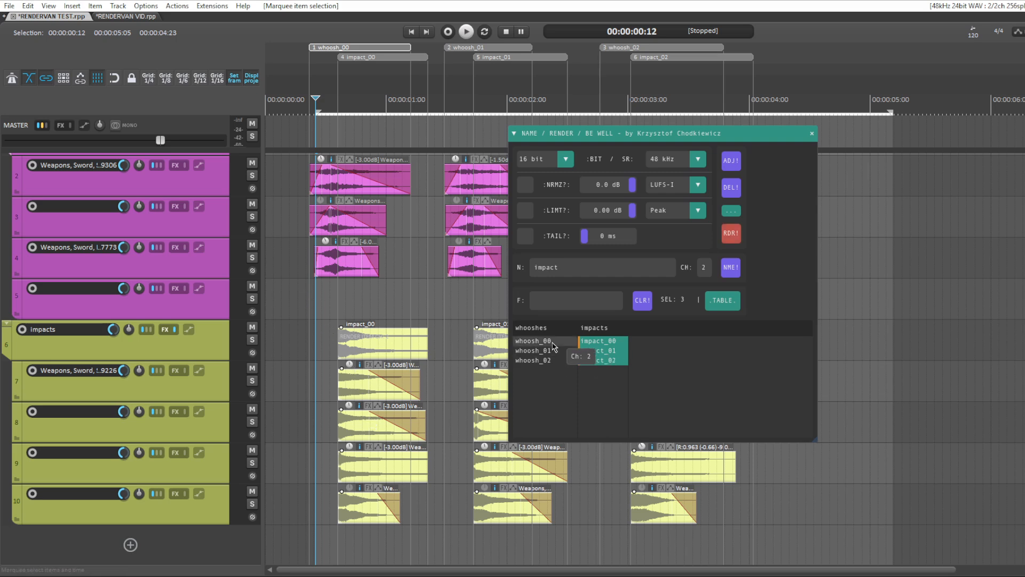
Step: Rename the three whoosh render items to super_whoosh, and apply the same name to all six whoosh and impact entries
drag(534, 341, 549, 359)
double_click(563, 267)
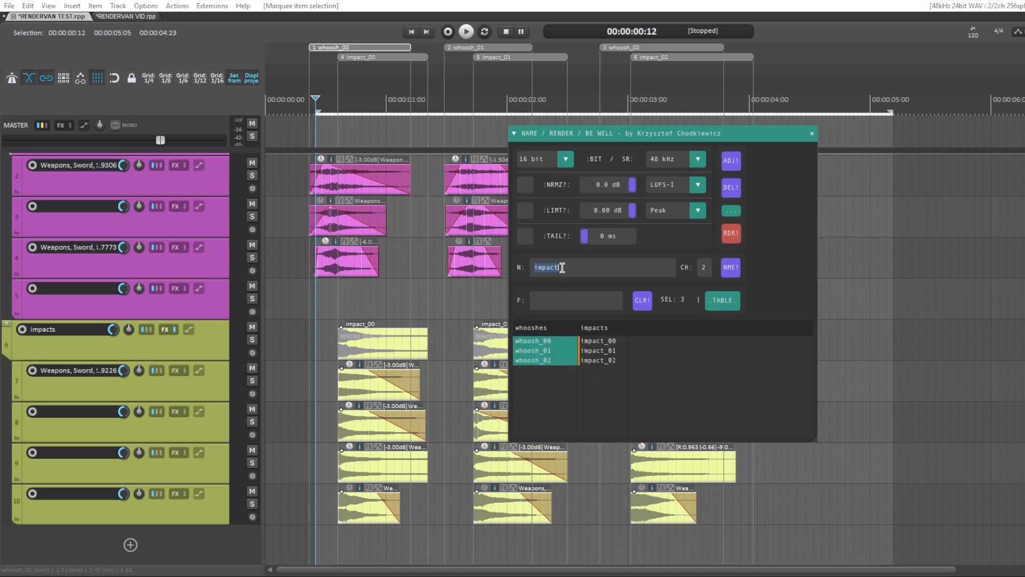
text(super_whoosh)
click(734, 268)
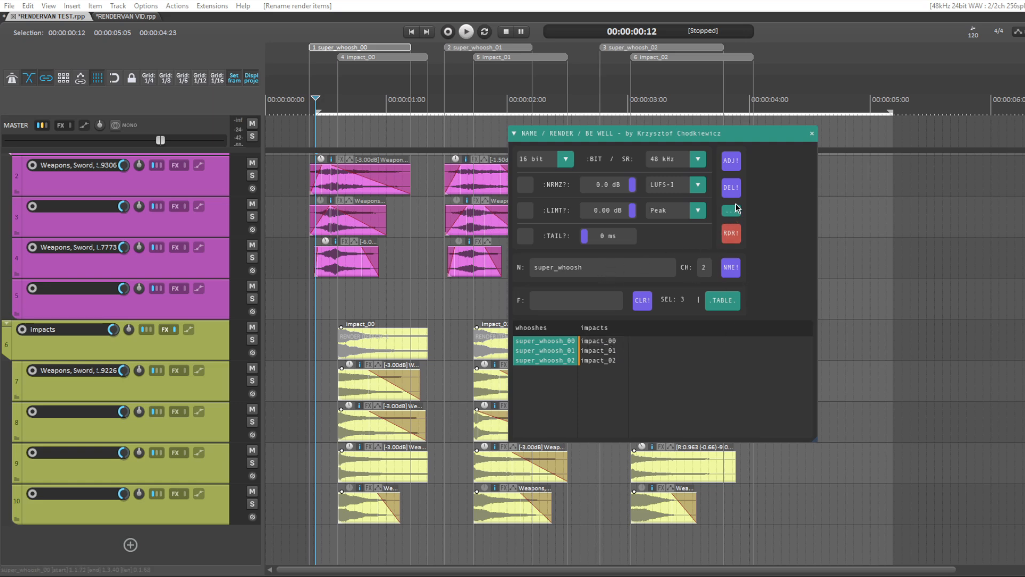
click(732, 269)
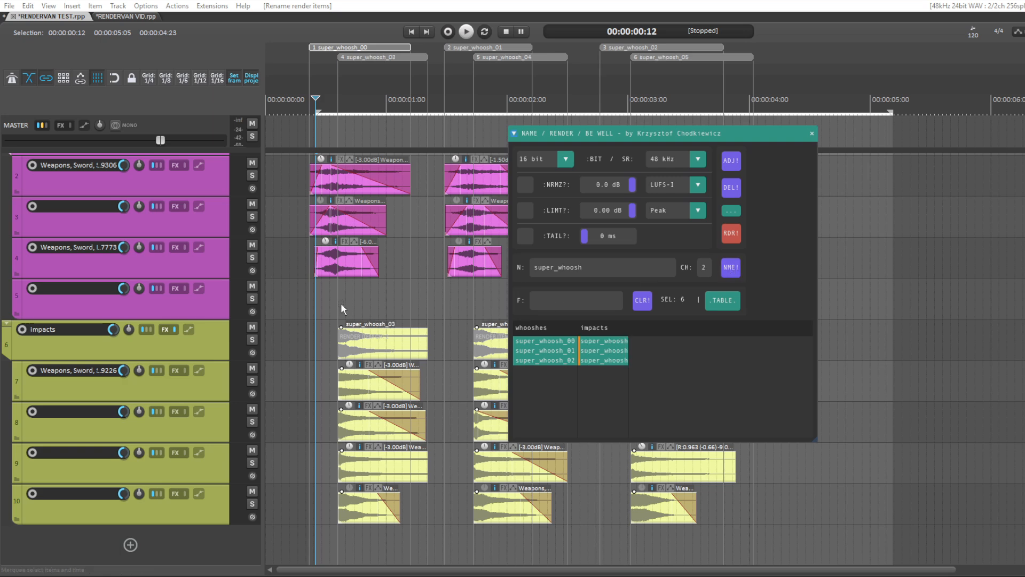
Step: Select the three impact render items with their layers in the arrangement and rename them to booom
drag(324, 306, 918, 539)
click(587, 271)
double_click(587, 271)
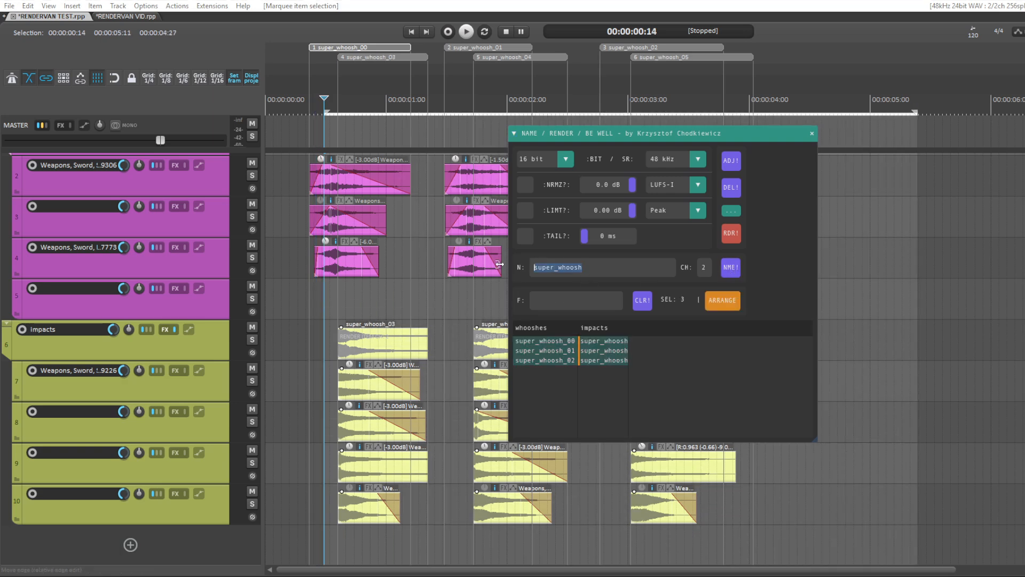
text(booom)
click(732, 267)
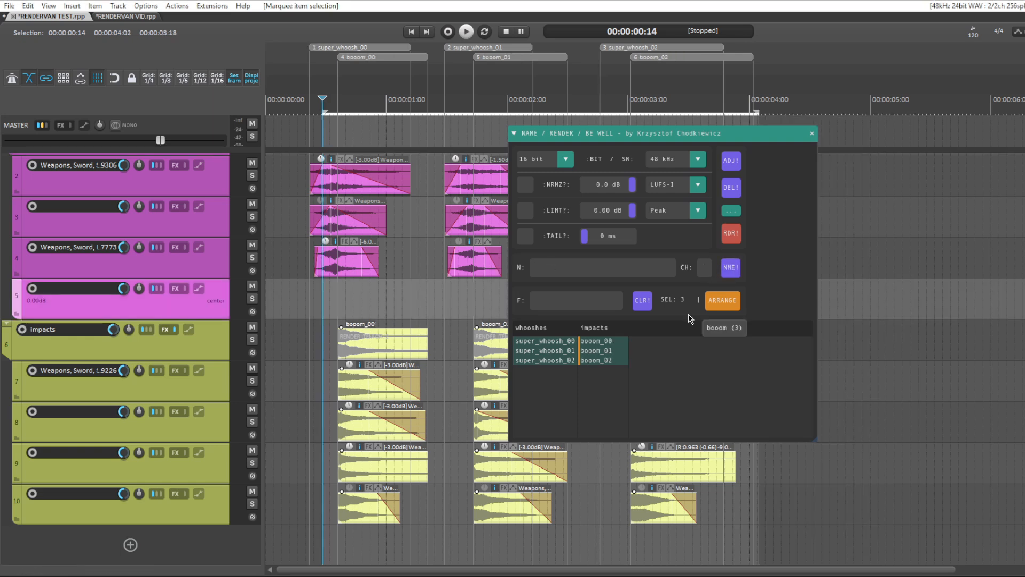
Step: Toggle the selection source between arrangement and table, and select all six whoosh and impact entries in the render table
click(723, 302)
click(724, 303)
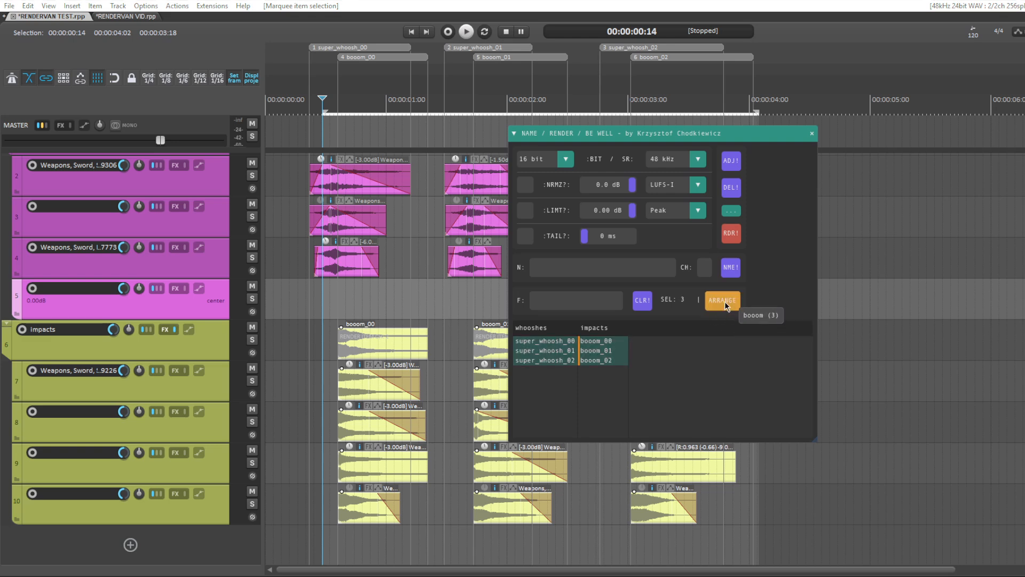
click(607, 375)
drag(552, 347, 611, 373)
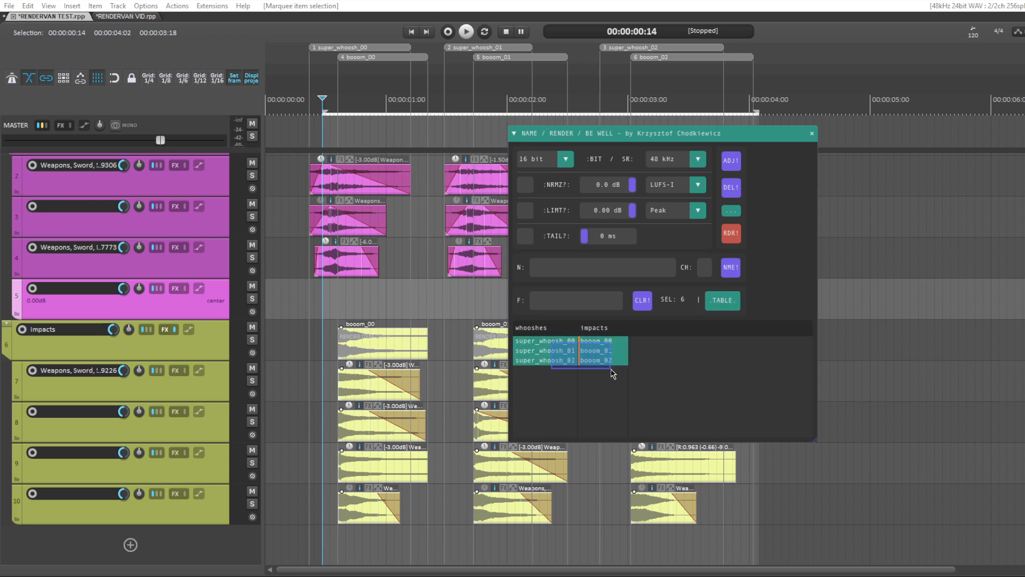
Step: Select the whoosh layers in the arrangement as the source, and switch the selection to the impact items with their layers
drag(293, 296, 823, 161)
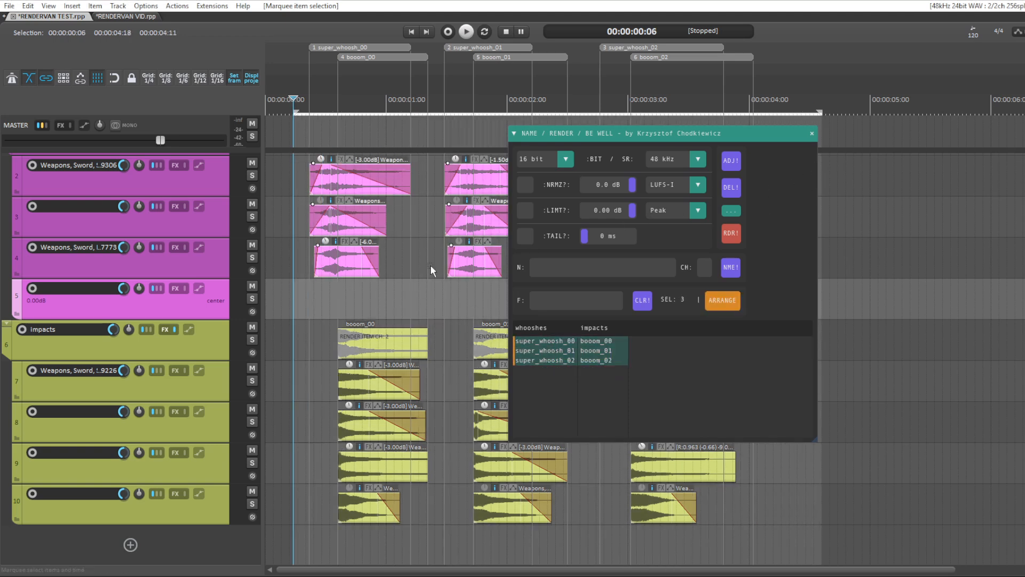
scroll(431, 265, up, 3)
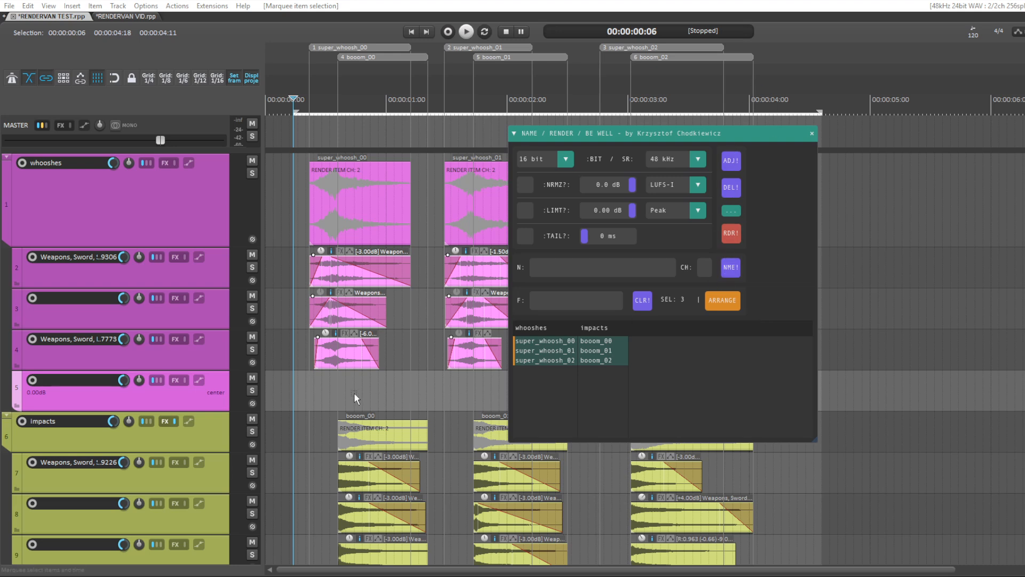
drag(305, 402, 860, 557)
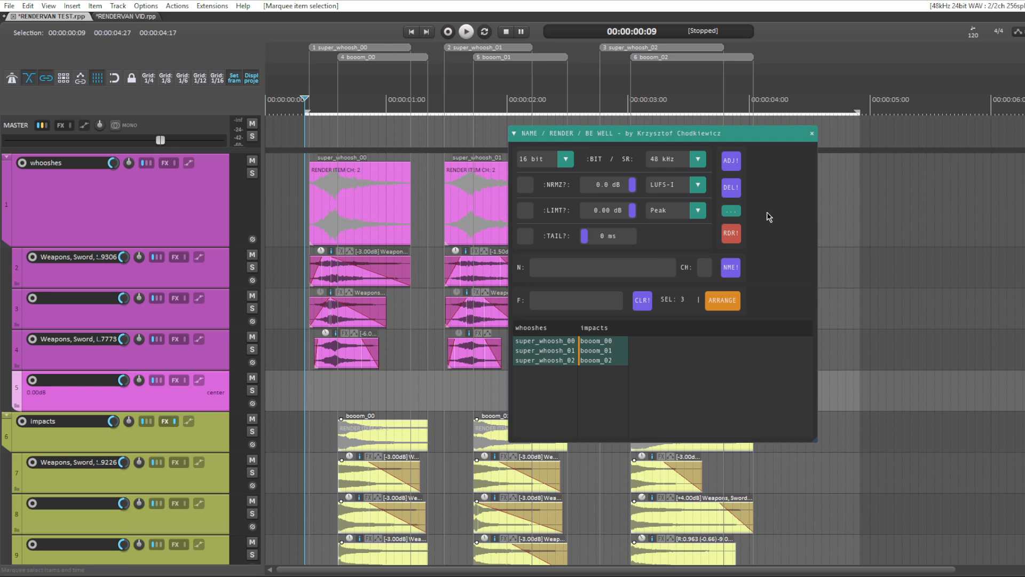
click(730, 238)
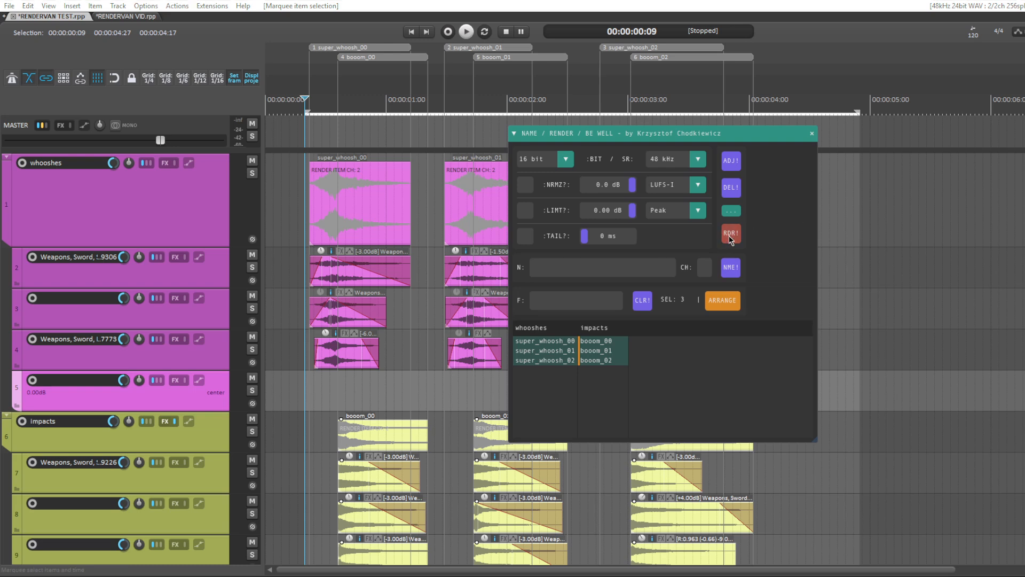
click(245, 459)
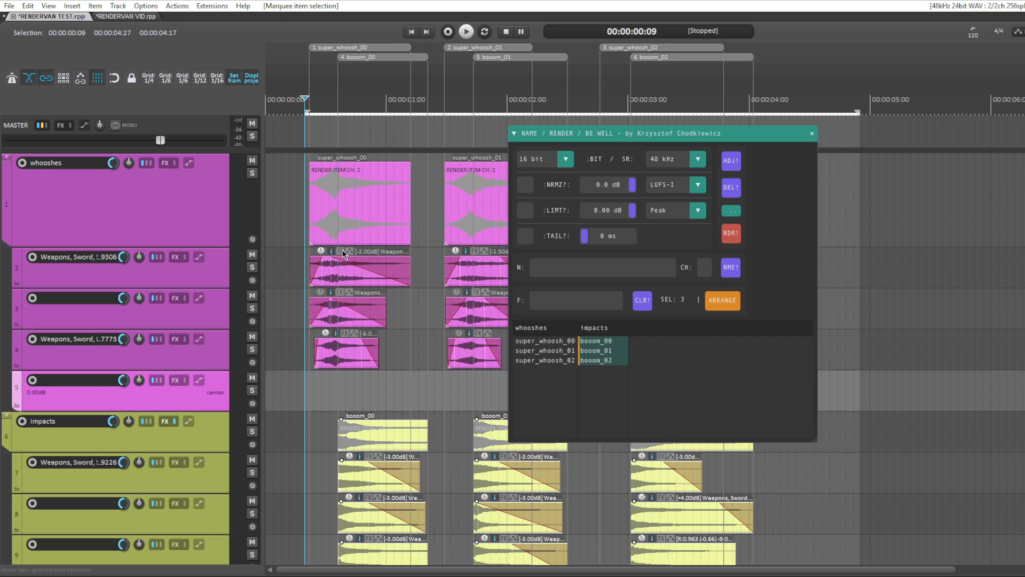
Step: Extend the first-track layers of the first two whooshes to start earlier, and adjust their render items to fit
drag(311, 277, 289, 278)
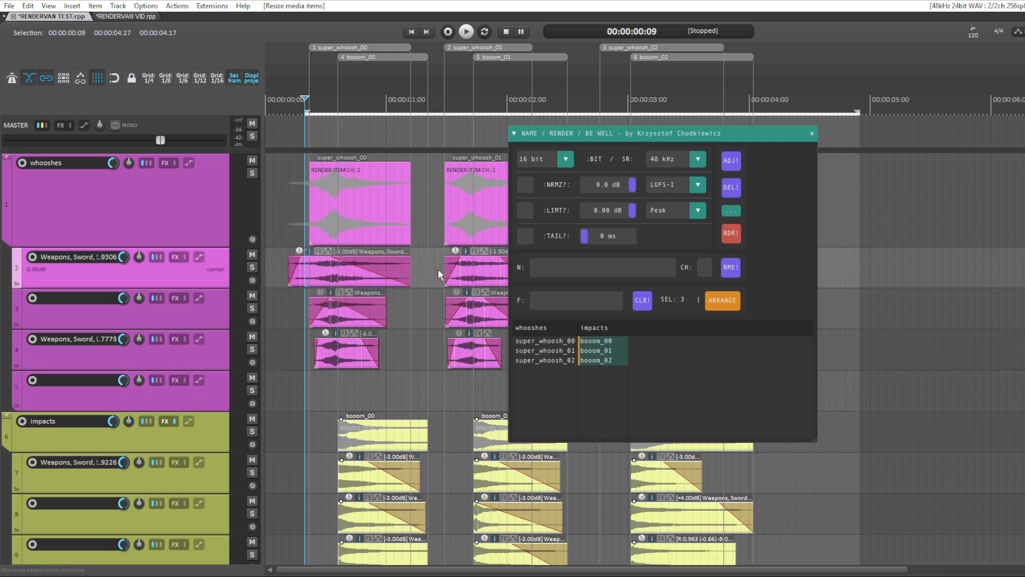
drag(444, 270, 427, 270)
drag(276, 386, 478, 250)
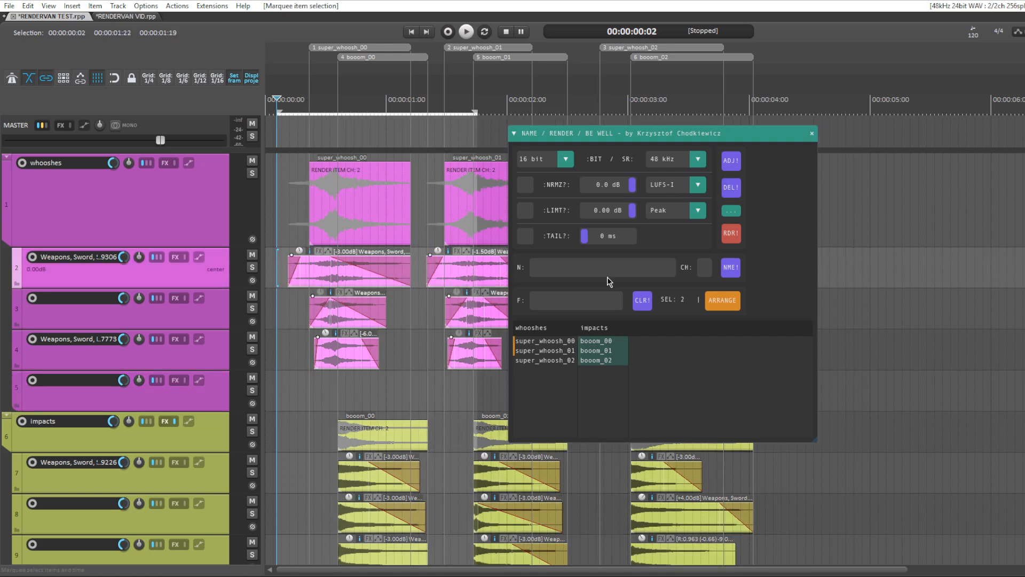
click(732, 160)
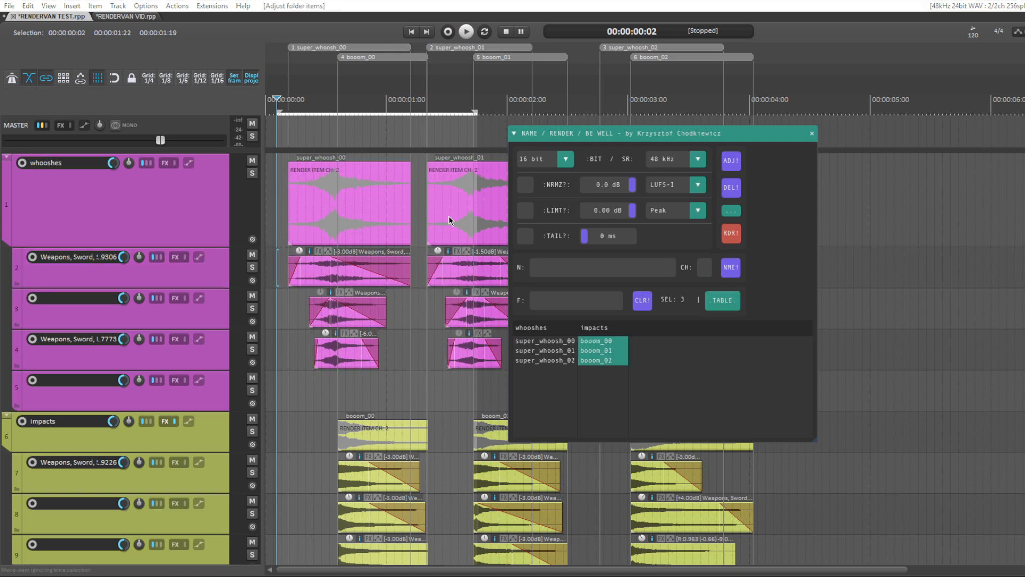
Step: Delete all whoosh and impact render items, and undo the deletion
click(731, 188)
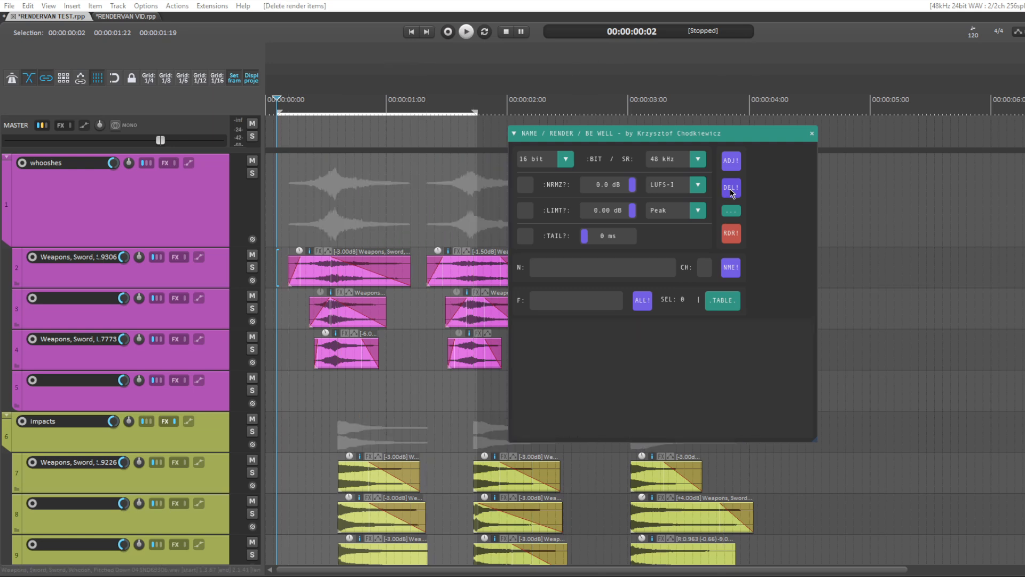
click(440, 210)
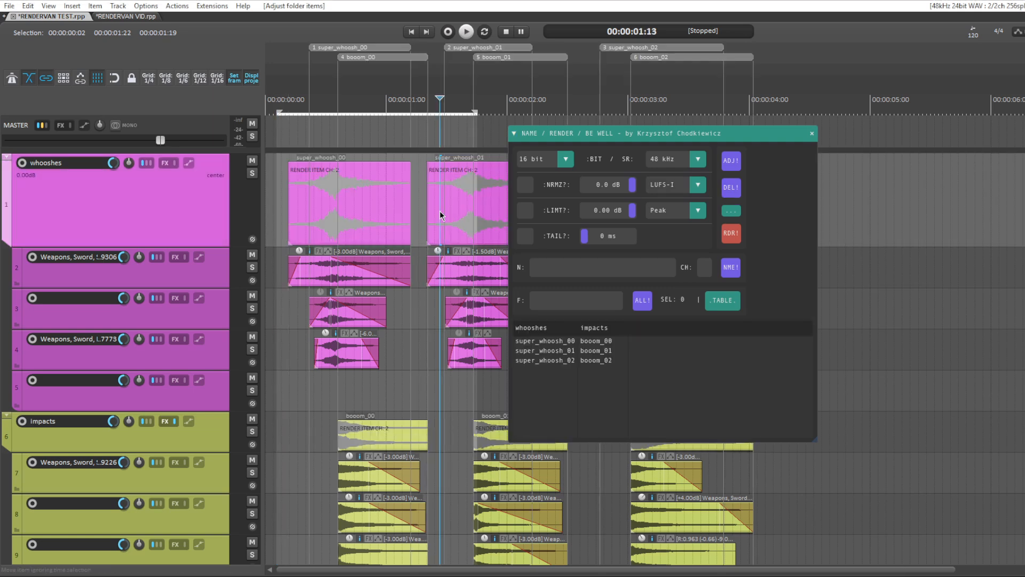
Step: Select the super_whoosh_01 entry in the render table, examine its available commands, and dismiss them
click(554, 351)
right_click(553, 351)
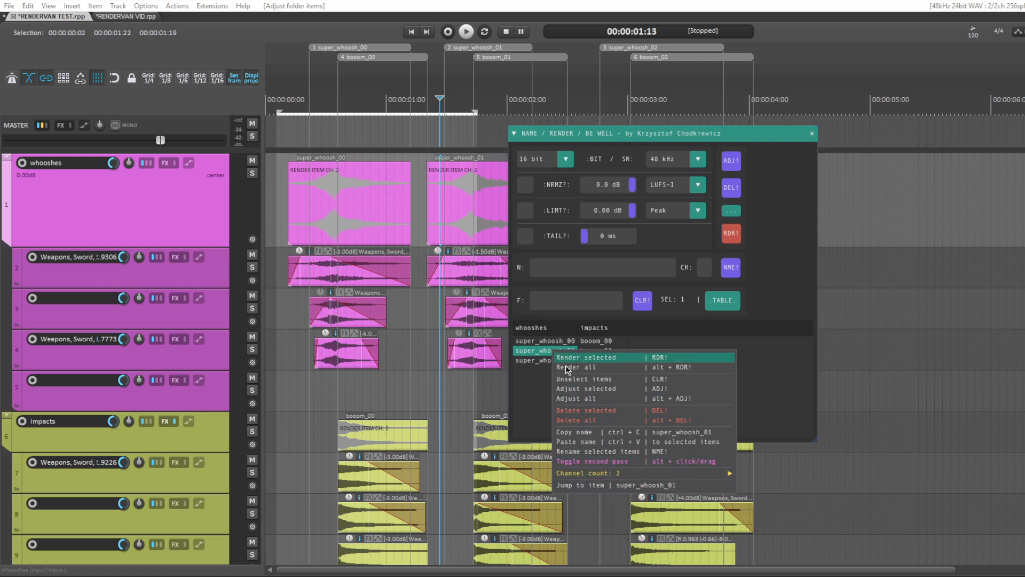
click(539, 400)
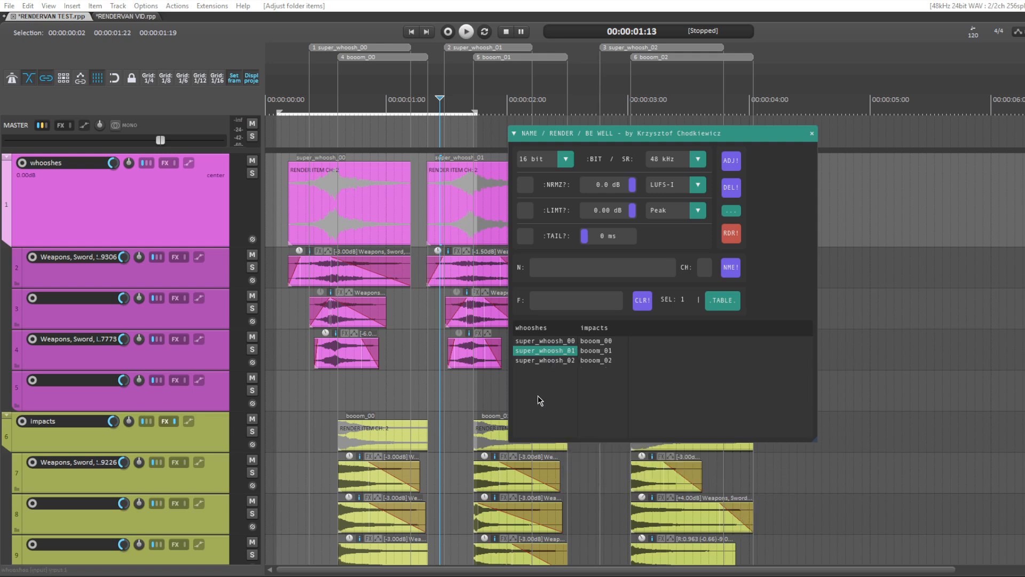